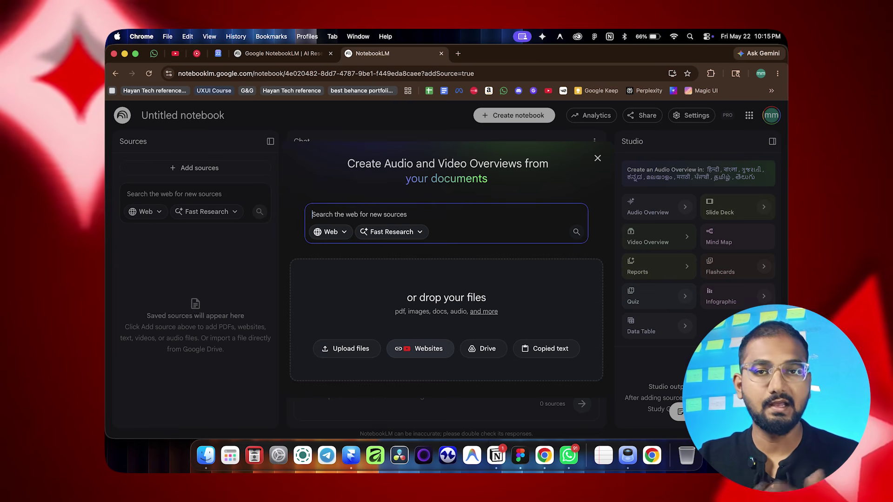
pyautogui.click(419, 348)
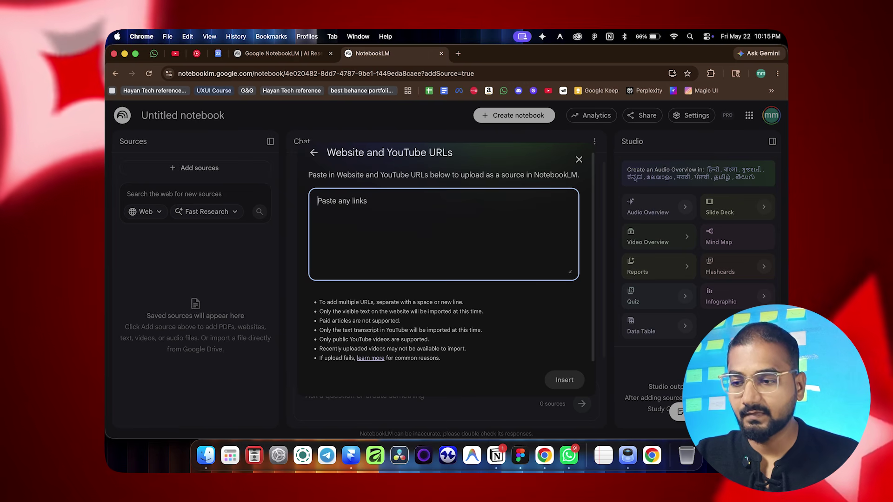
pyautogui.click(314, 152)
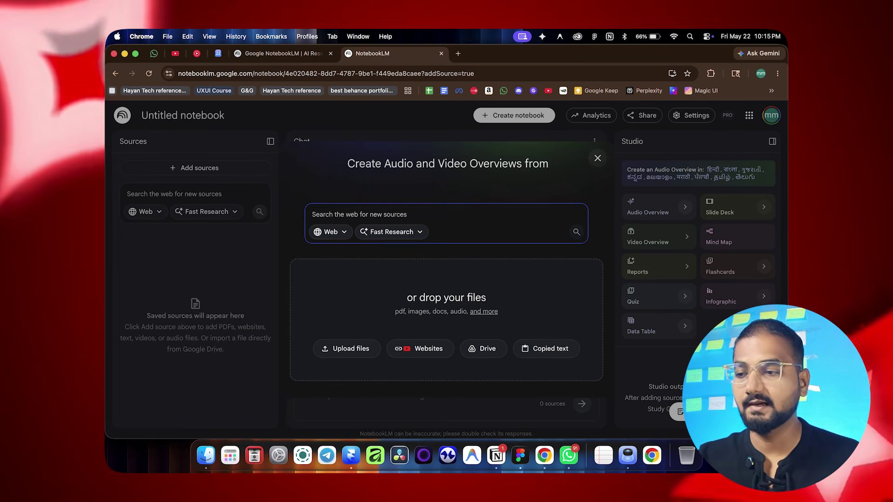
pyautogui.press('Escape')
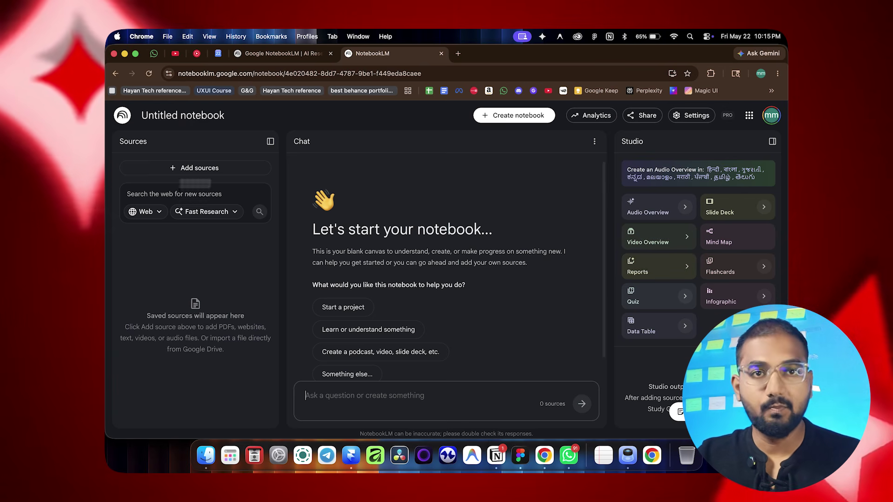
# Step: Open the recent notebook "The Design of Everyday Things" and delete its failed Audio Overview
pyautogui.press('super+bracketleft')
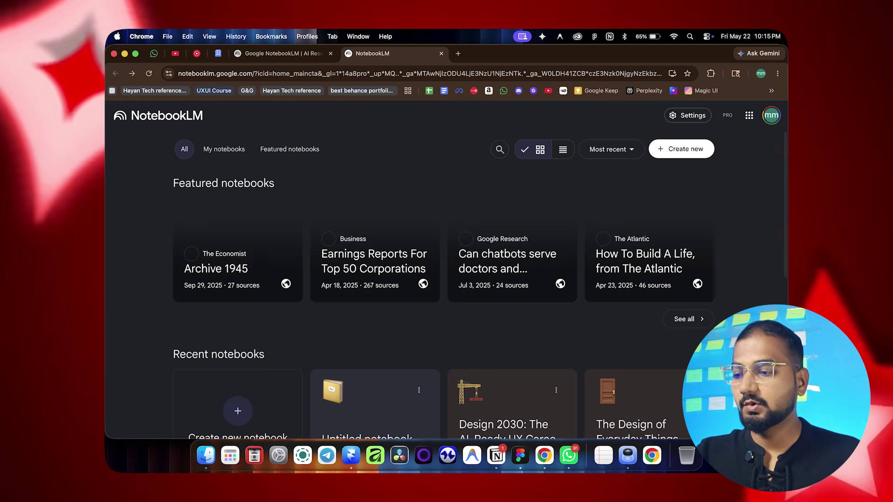
pyautogui.scroll(-3, 444, 279)
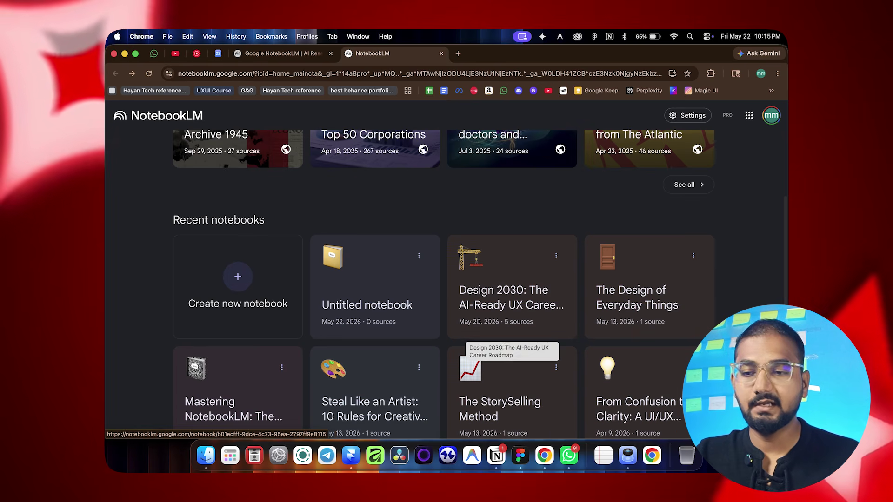
pyautogui.click(641, 293)
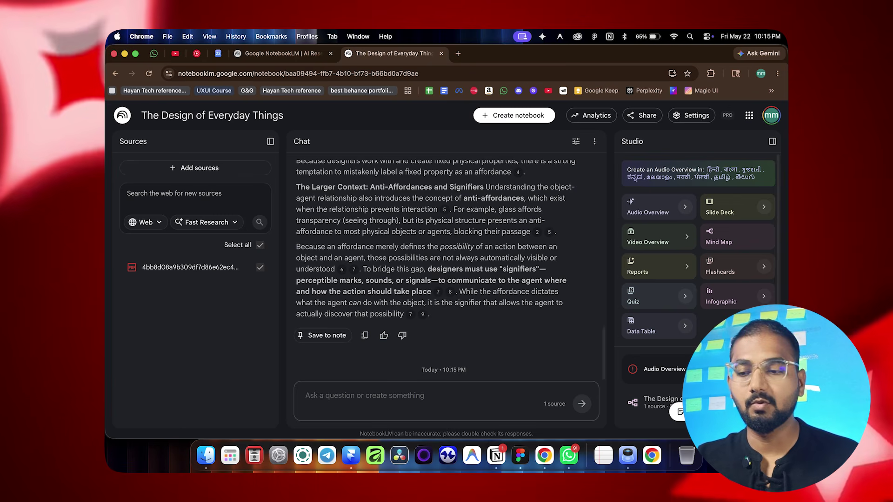
pyautogui.click(744, 391)
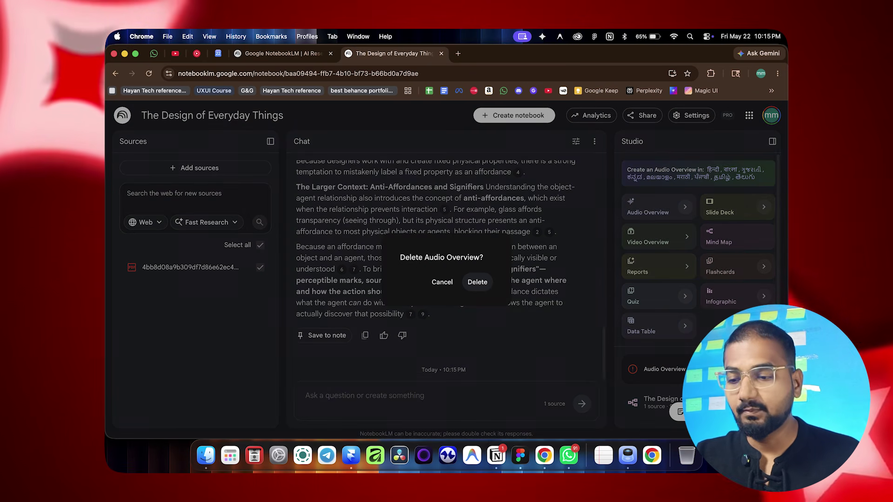
pyautogui.click(477, 282)
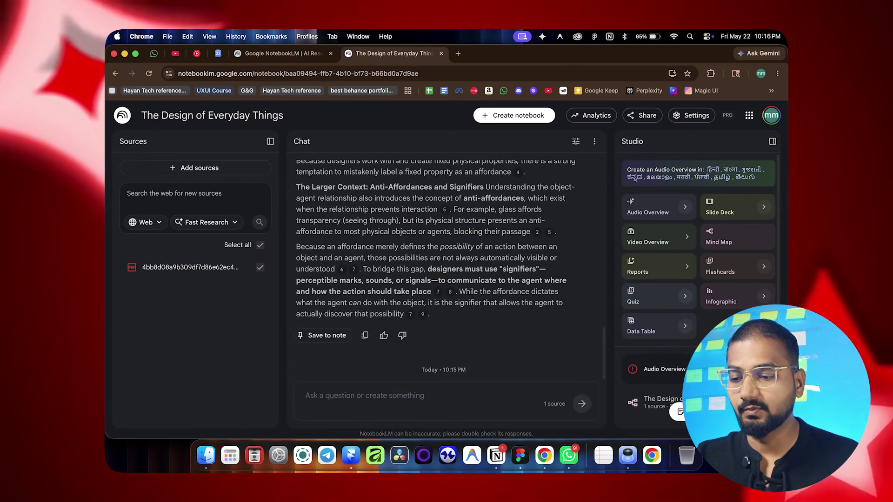
# Step: Ask the notebook chat "i need short synopsis of the whole book"
pyautogui.click(419, 396)
pyautogui.write('i need short s')
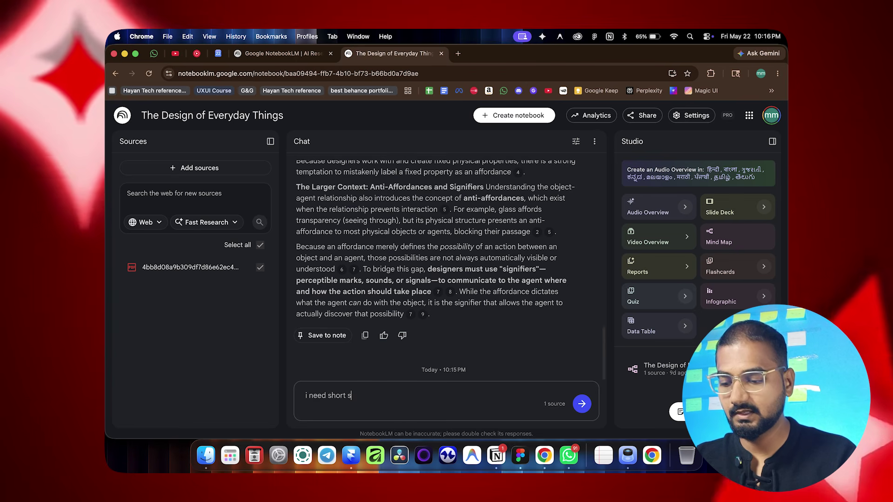
pyautogui.write('ynopsis')
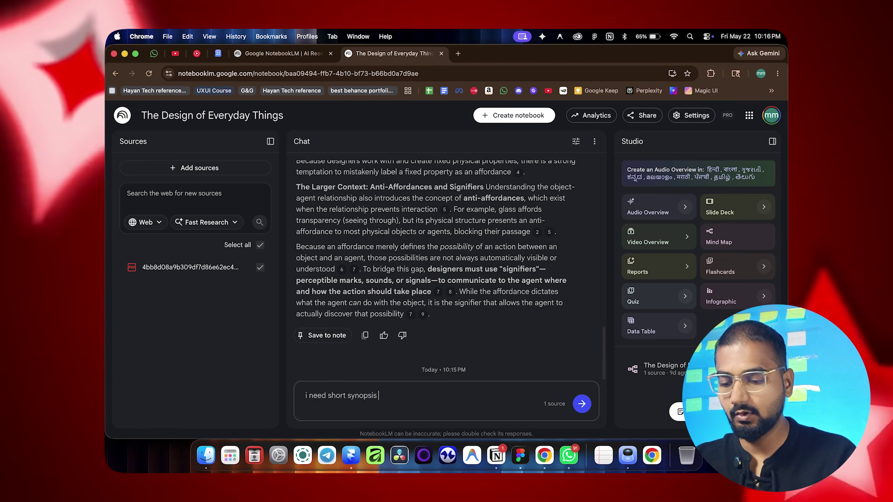
pyautogui.write(' of the whole book')
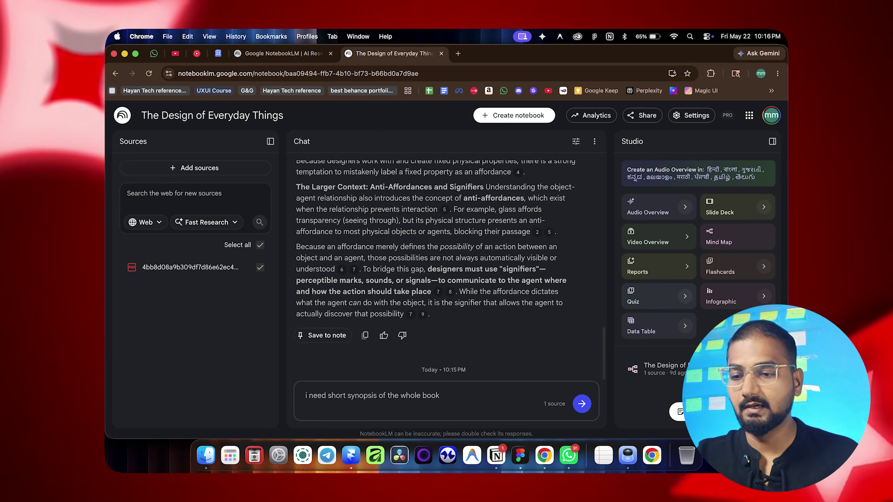
pyautogui.press('Return')
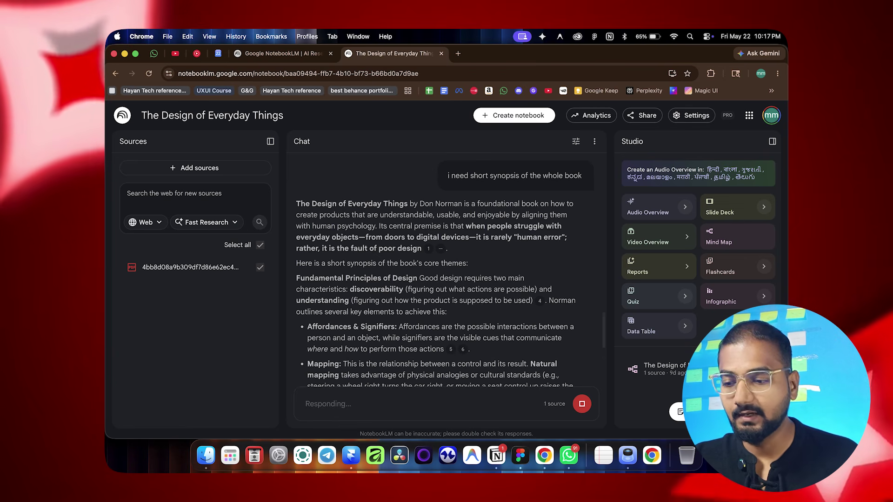
# Step: Start generating an Audio Overview from the book source and open the notebook's mind map
pyautogui.click(648, 207)
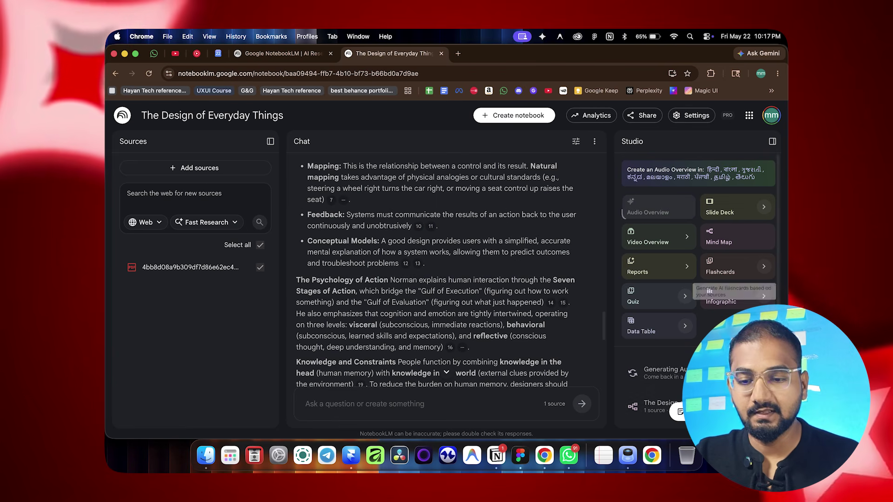
pyautogui.scroll(-1, 732, 281)
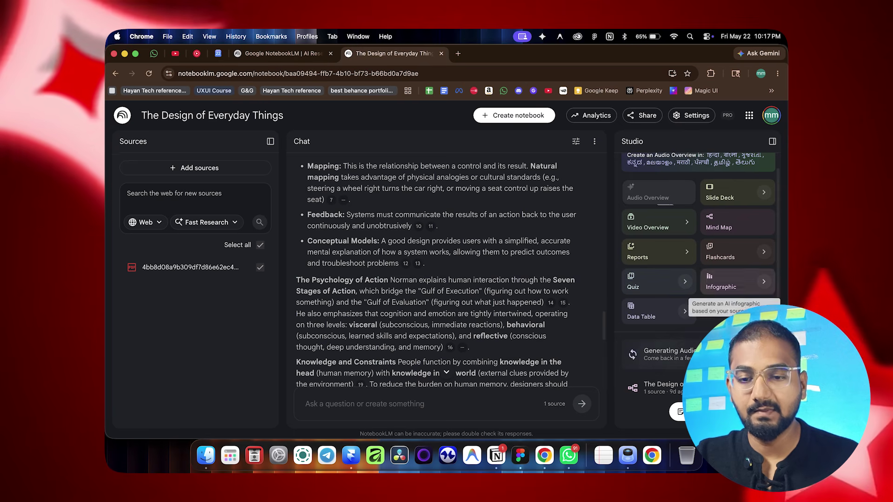
pyautogui.click(726, 222)
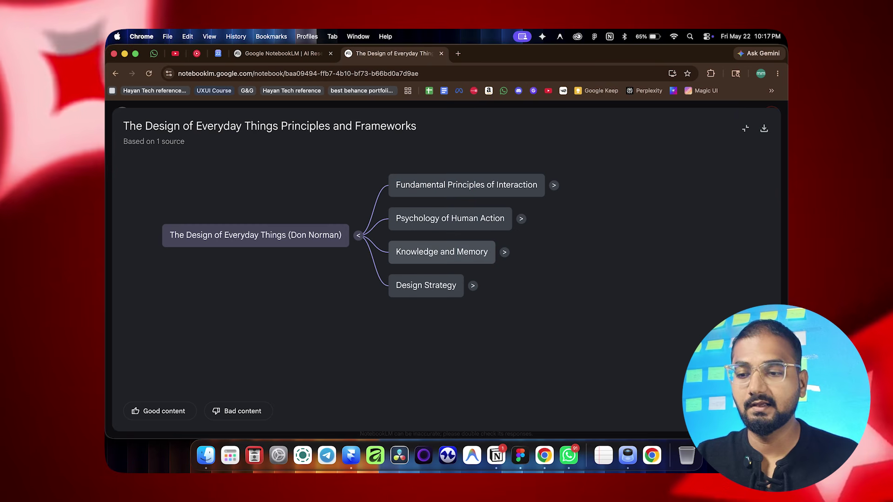
# Step: Expand the mind map's Fundamental Principles of Interaction branch, including its Affordances and Feedback nodes
pyautogui.click(553, 185)
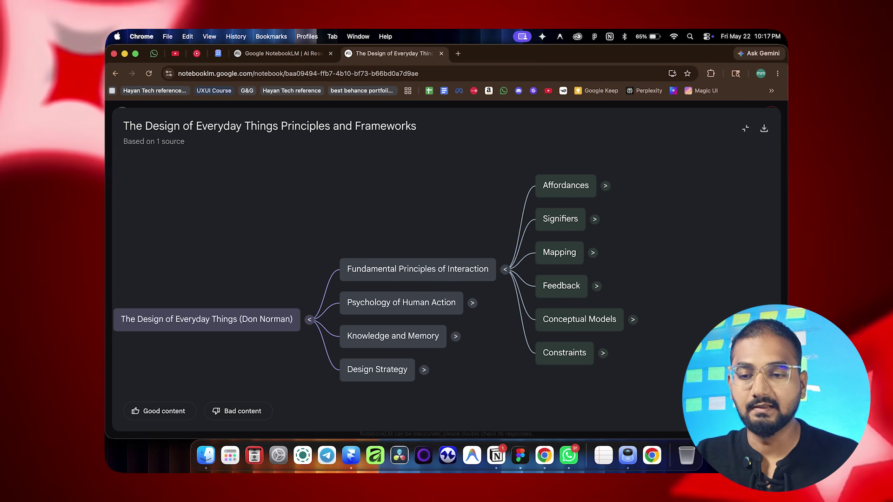
pyautogui.click(605, 185)
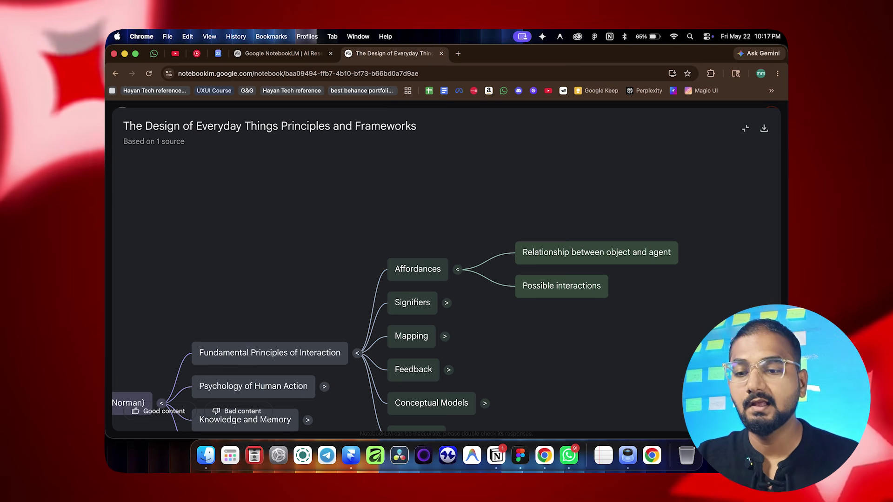
pyautogui.scroll(-3, 395, 288)
pyautogui.scroll(-3, 395, 288)
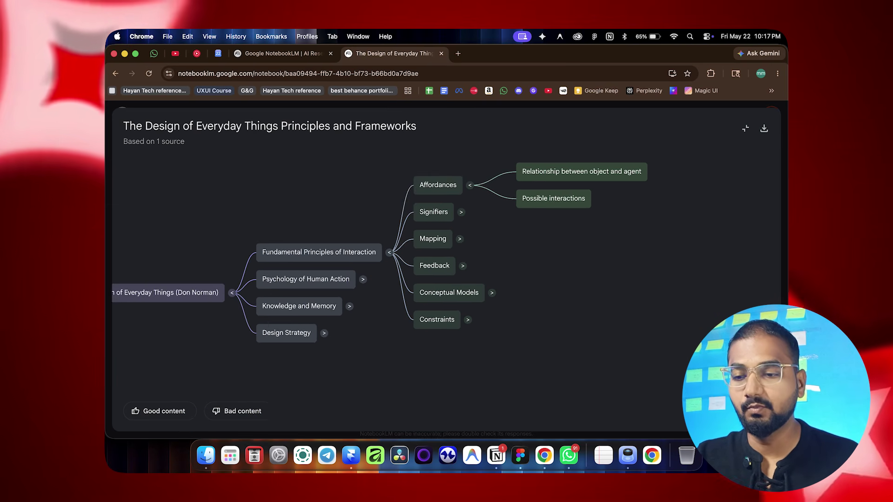
pyautogui.scroll(-1, 379, 249)
pyautogui.click(462, 260)
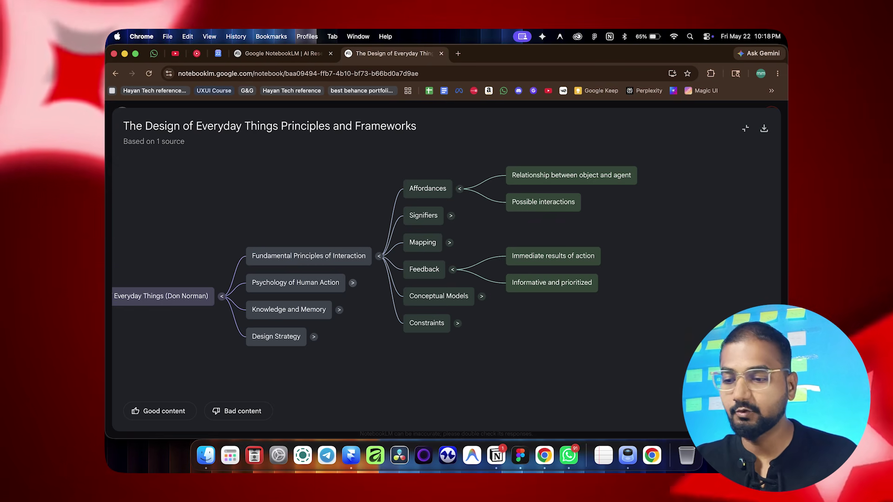
# Step: Expand the mind map's Psychology of Human Action, Seven Stages of Action, Knowledge and Memory, and Design Strategy nodes
pyautogui.click(352, 283)
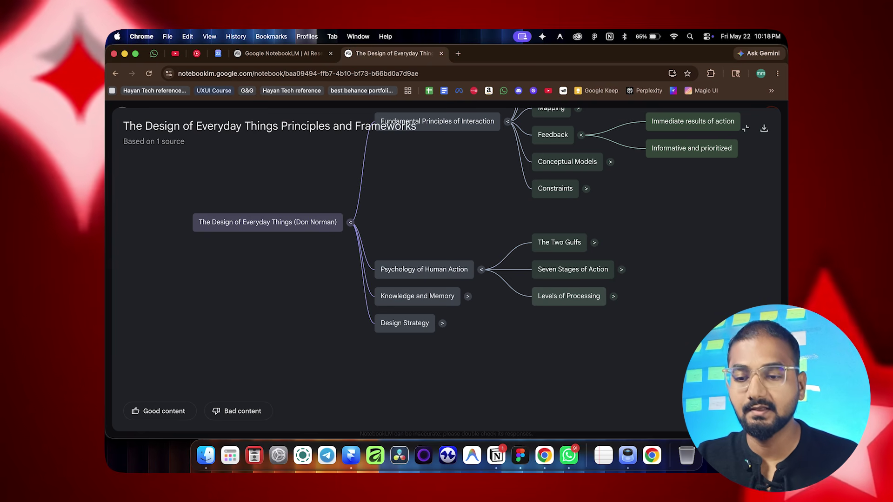
pyautogui.click(621, 269)
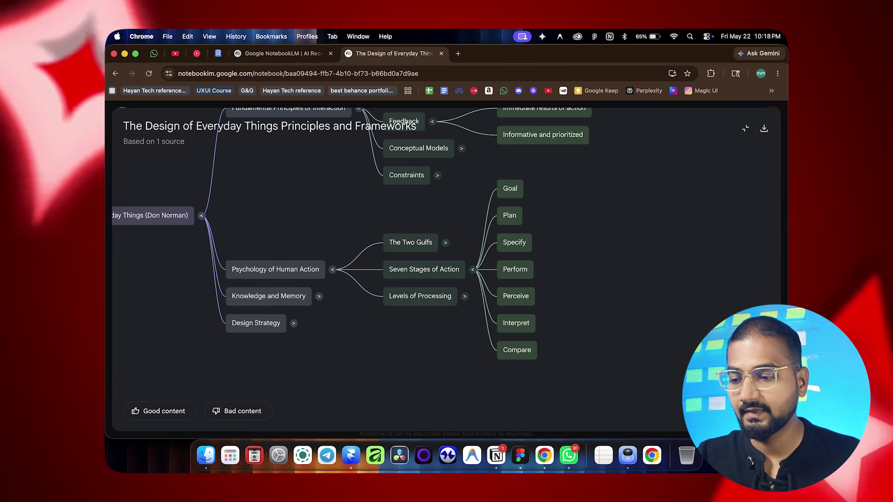
pyautogui.click(318, 297)
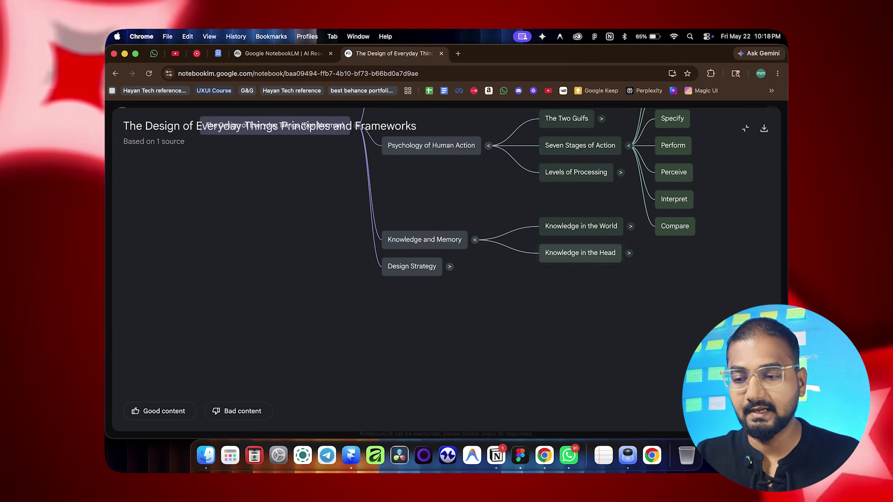
pyautogui.click(449, 267)
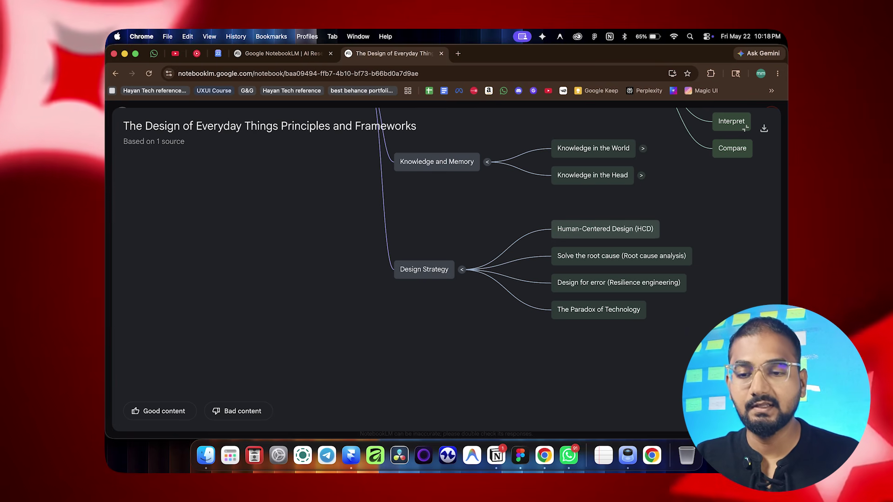
# Step: Get a chat explanation of the Human-Centered Design (HCD) node, read it, and close the mind map
pyautogui.click(605, 229)
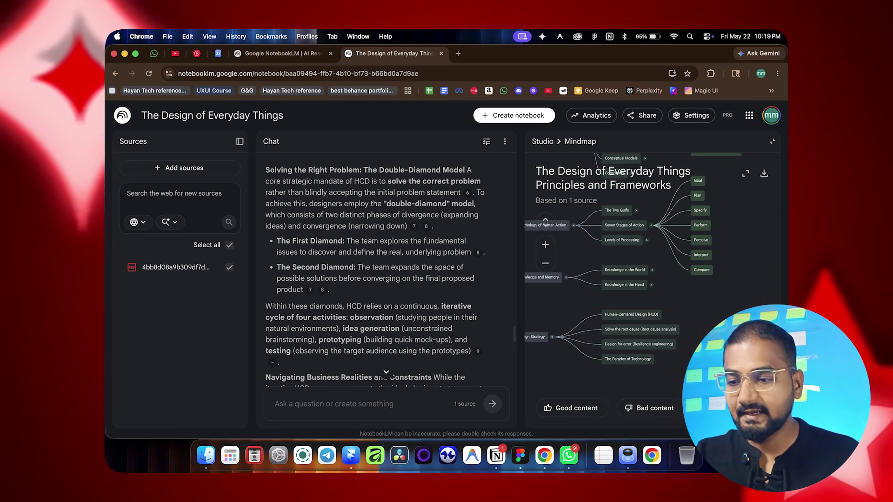
pyautogui.scroll(-4, 386, 275)
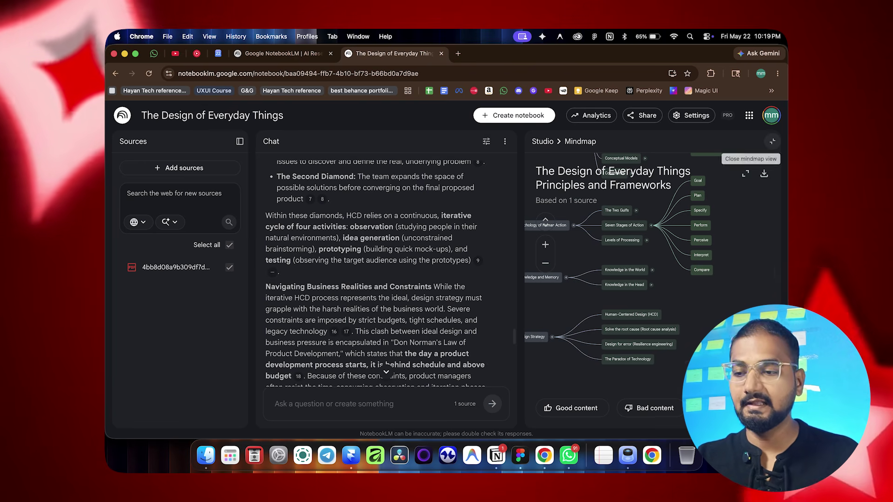
pyautogui.click(772, 141)
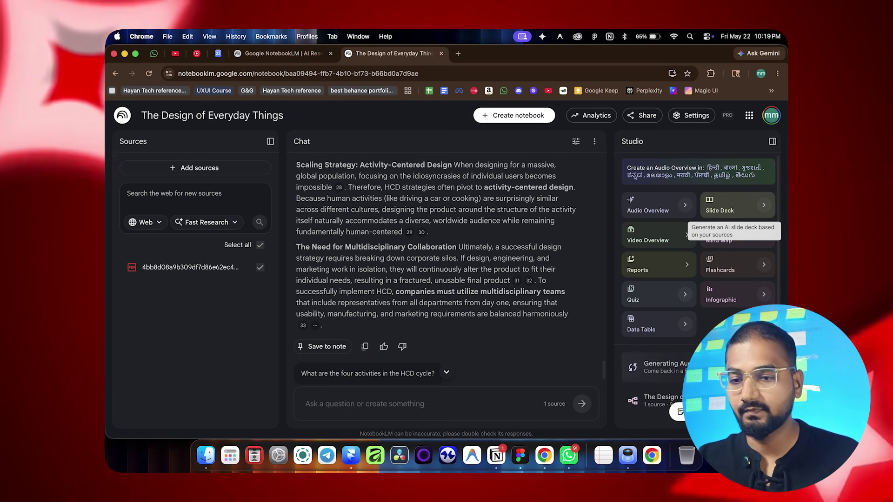
# Step: Open the Design Quiz, review the first question with its hint, and close the quiz
pyautogui.click(661, 400)
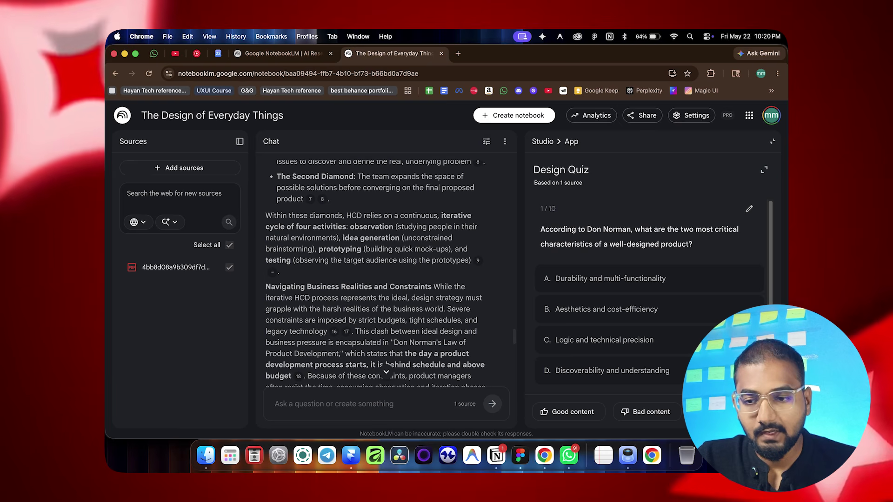
pyautogui.scroll(-1, 649, 289)
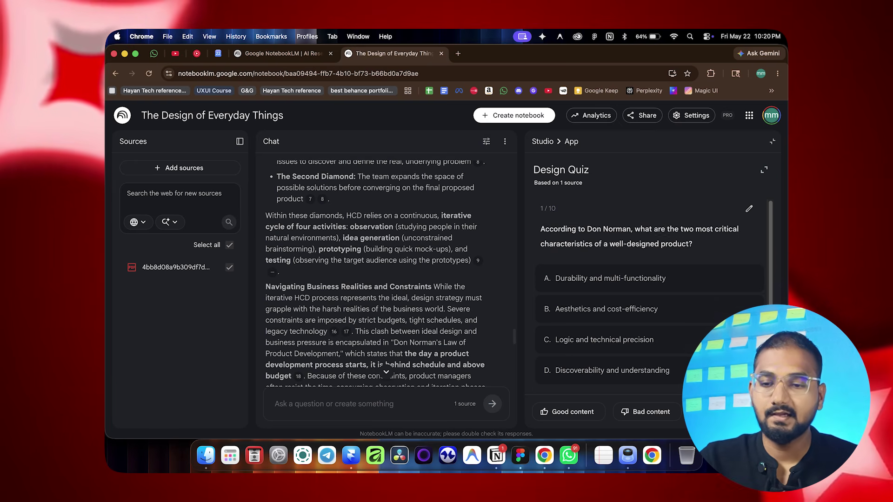
pyautogui.scroll(-2, 649, 288)
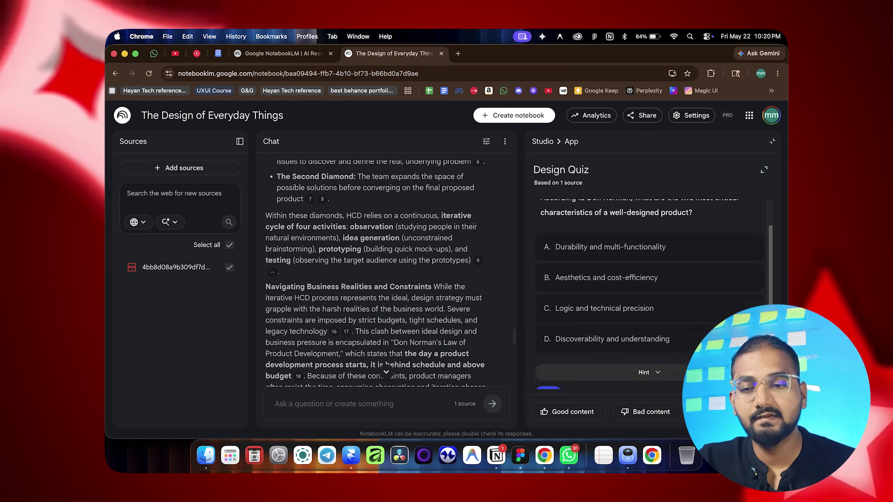
pyautogui.click(649, 349)
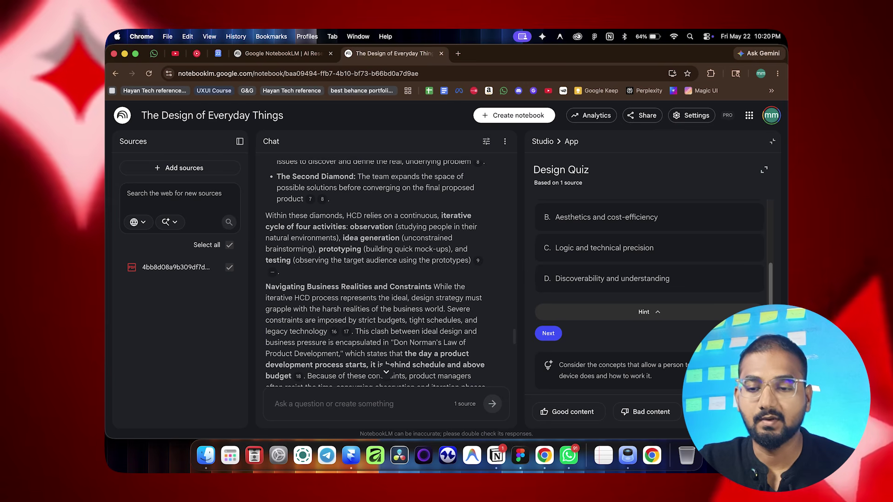
pyautogui.scroll(3, 649, 288)
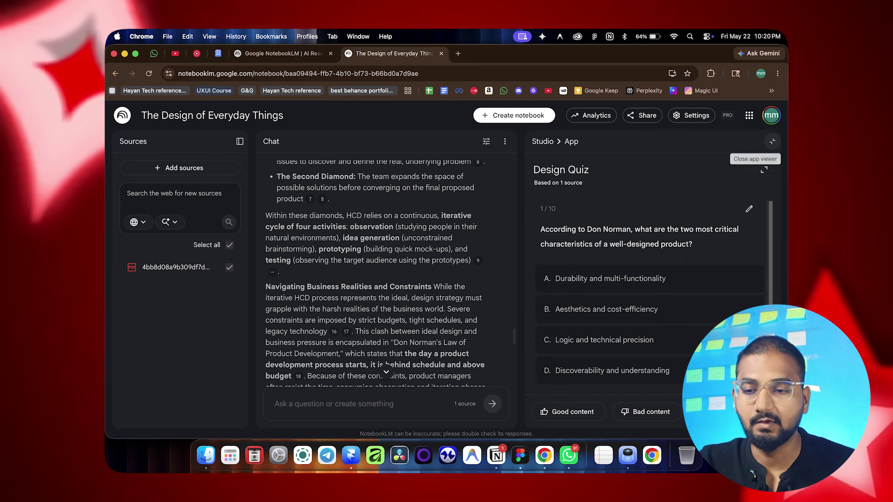
pyautogui.click(772, 141)
# Step: Open the generated infographic "The Hidden Logic of Design"
pyautogui.scroll(-3, 656, 331)
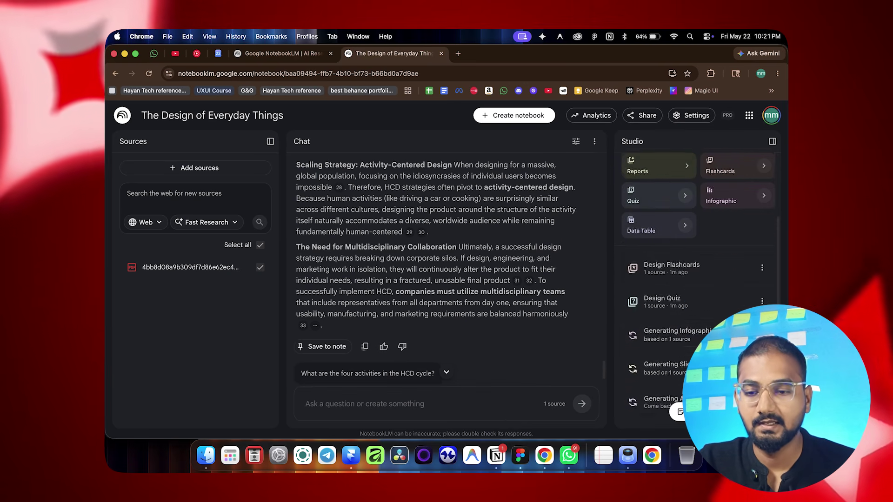
pyautogui.click(672, 261)
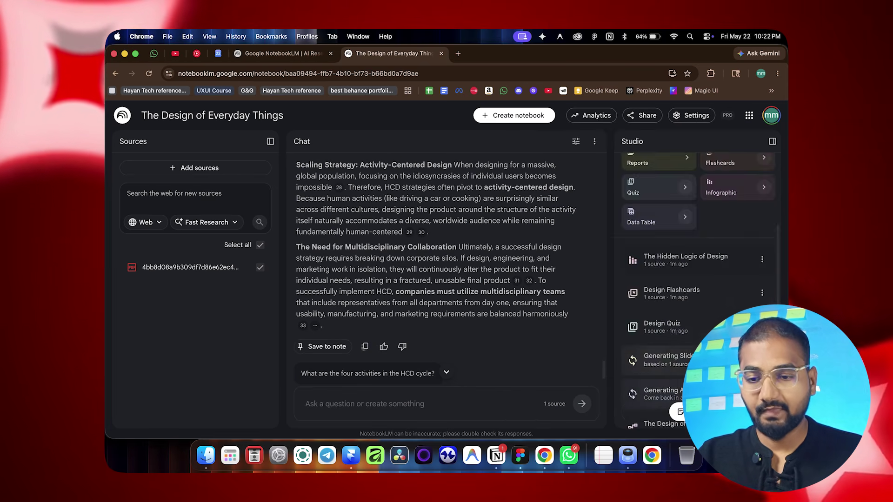
pyautogui.click(685, 259)
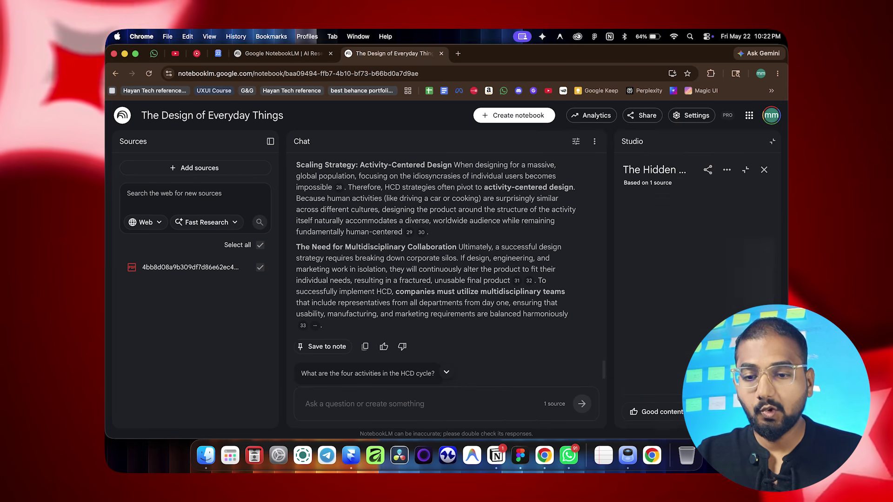